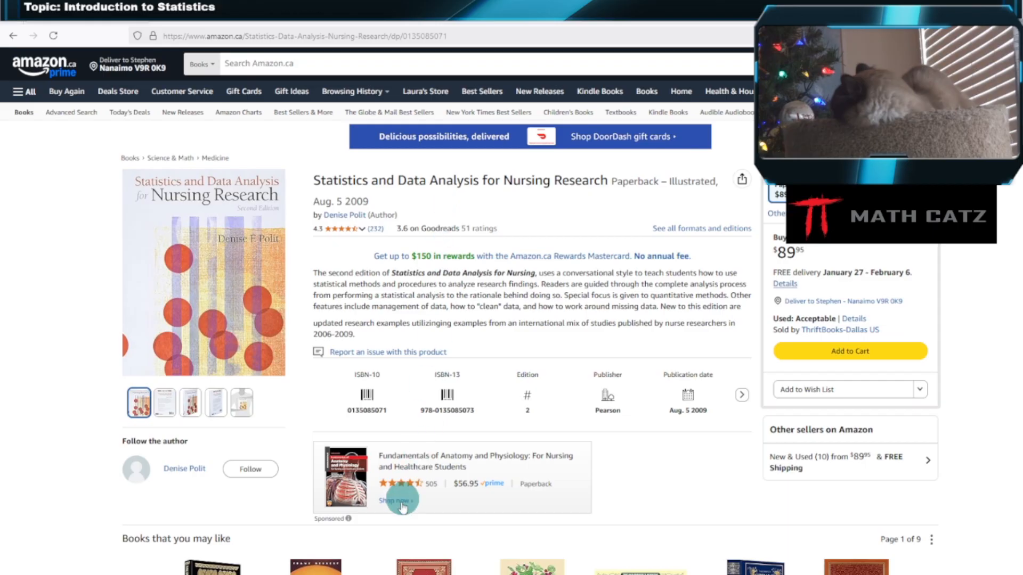
# Switch to the SPSS dataset and examine the value labels defined for the BMI category variable bmicat
pyautogui.click(366, 574)
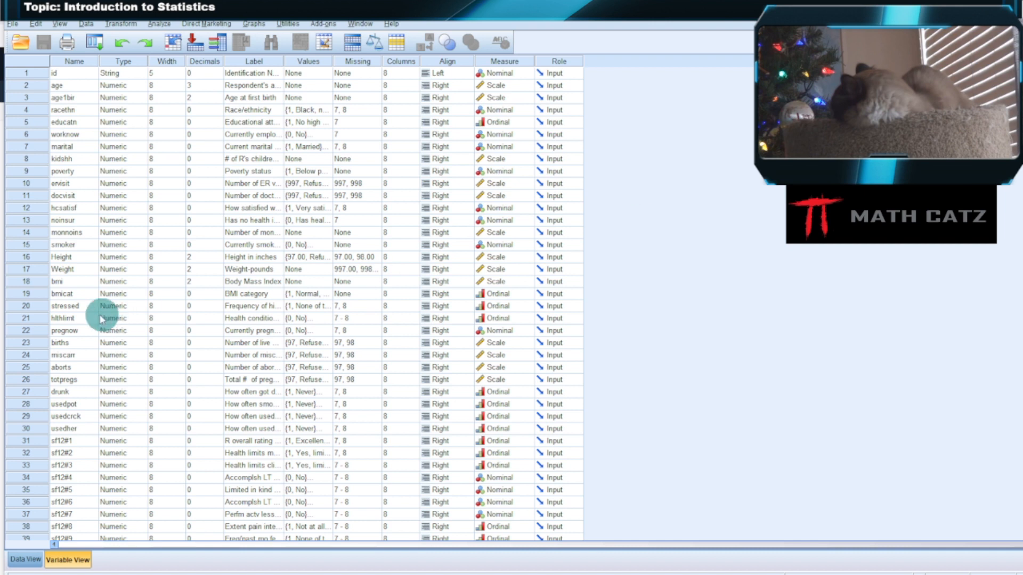
pyautogui.click(37, 298)
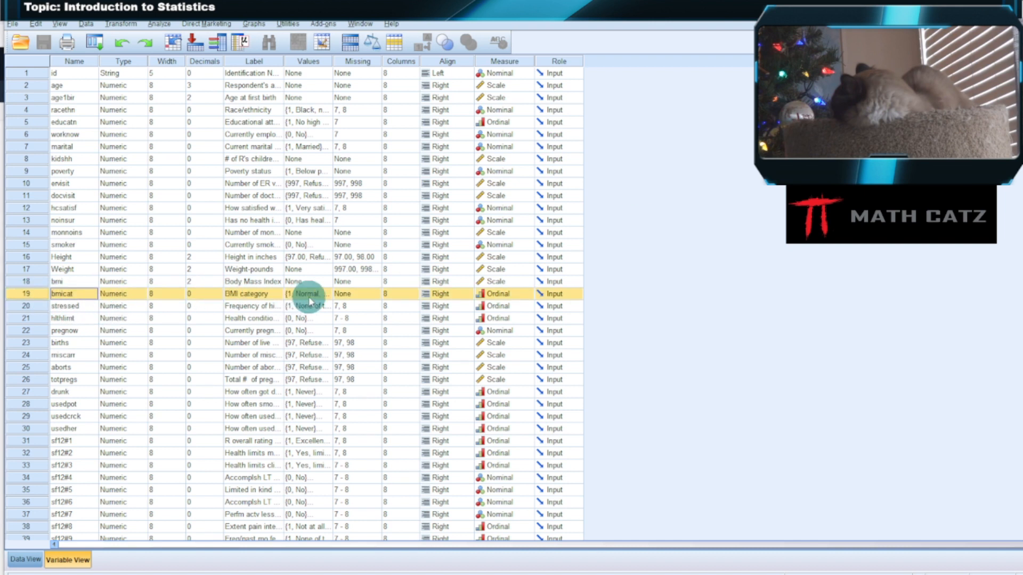
pyautogui.click(326, 297)
pyautogui.click(326, 295)
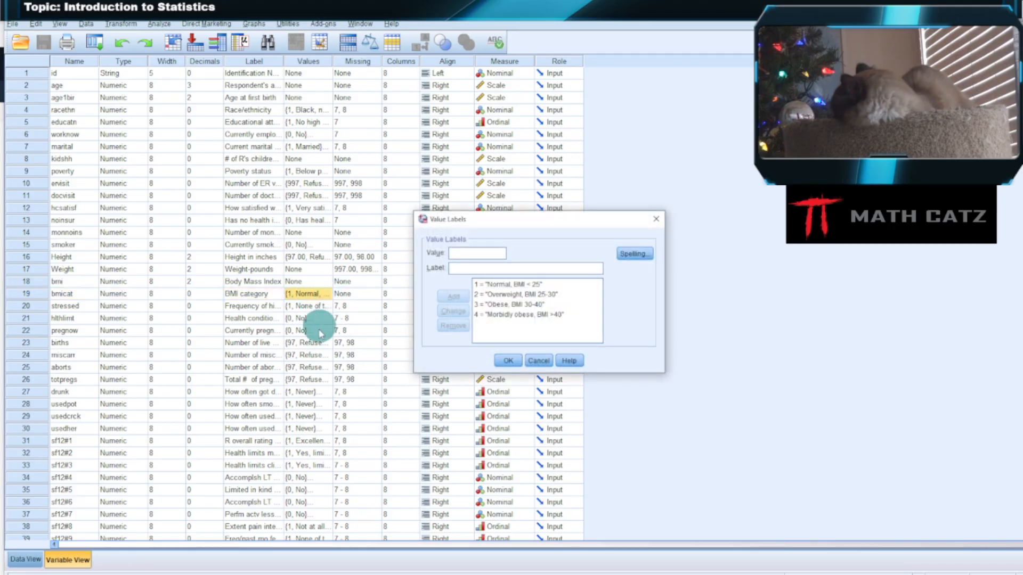
pyautogui.click(582, 304)
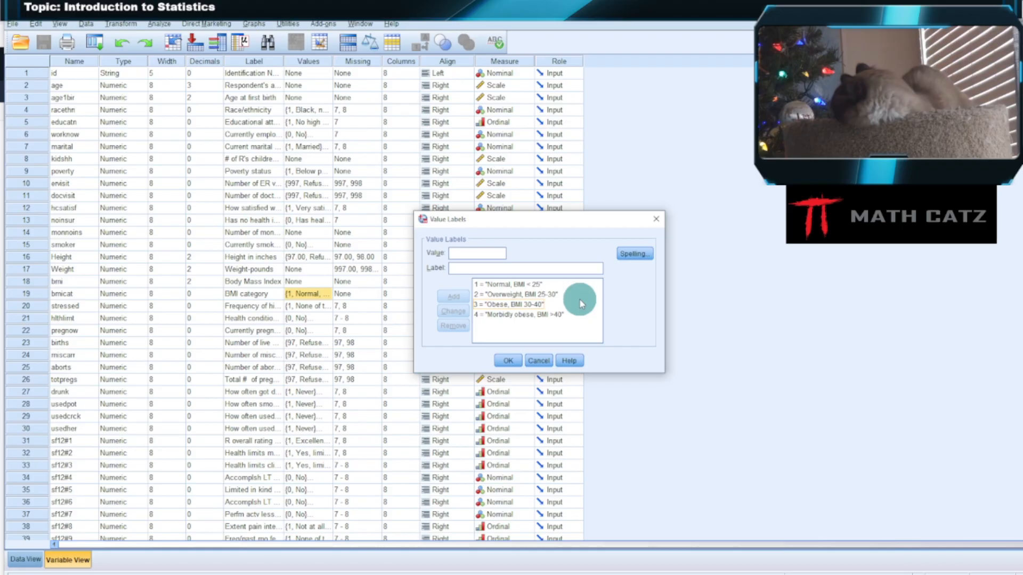
pyautogui.click(546, 296)
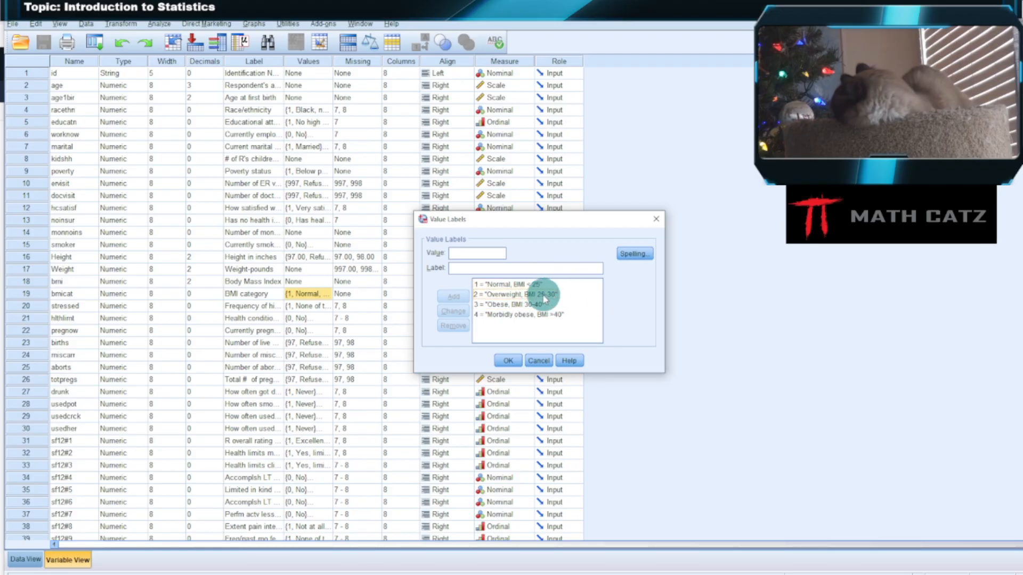
pyautogui.click(569, 316)
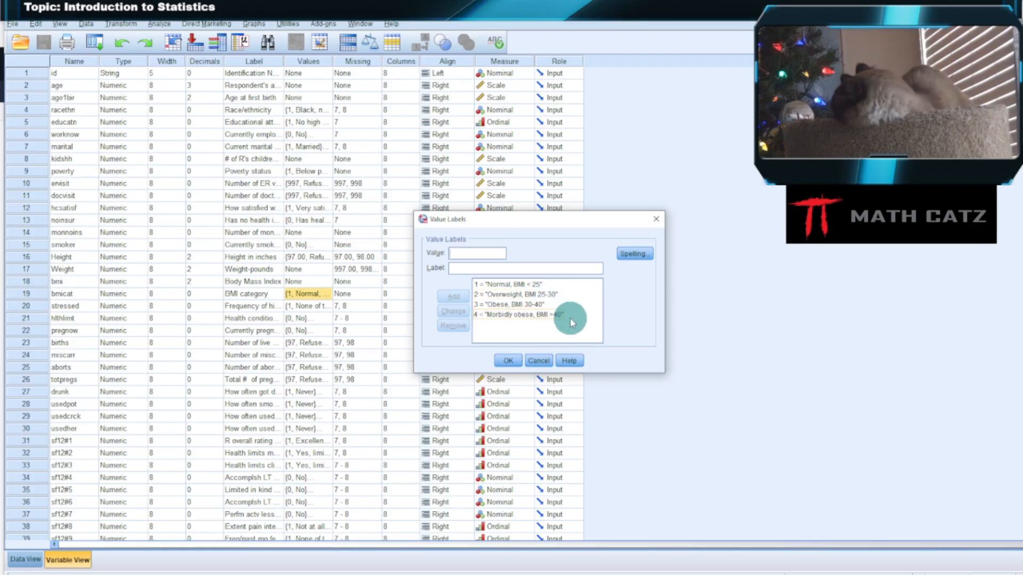
pyautogui.click(536, 360)
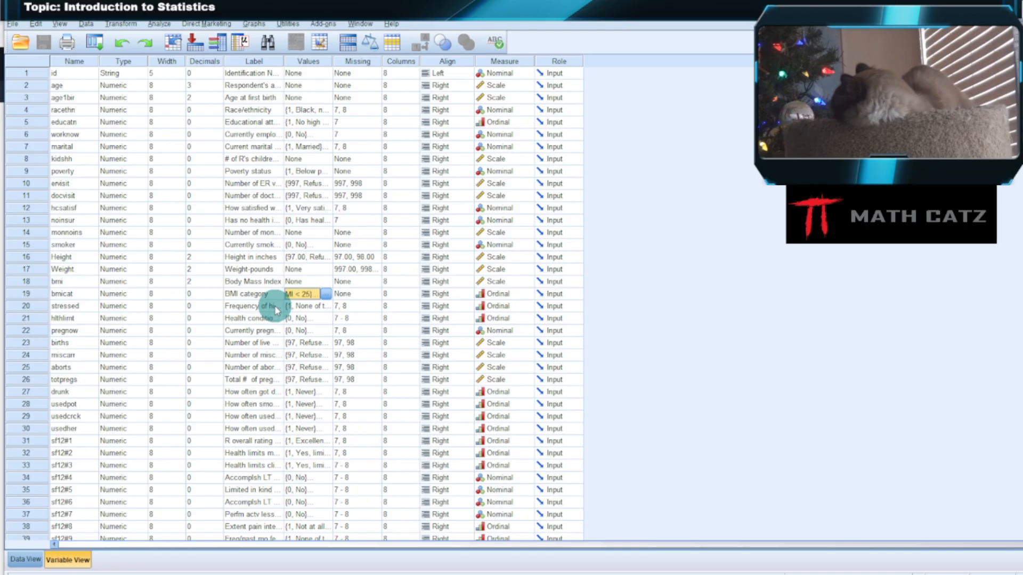
# Examine the label and value labels of the health condition limitation variable hlthlimt
pyautogui.click(78, 318)
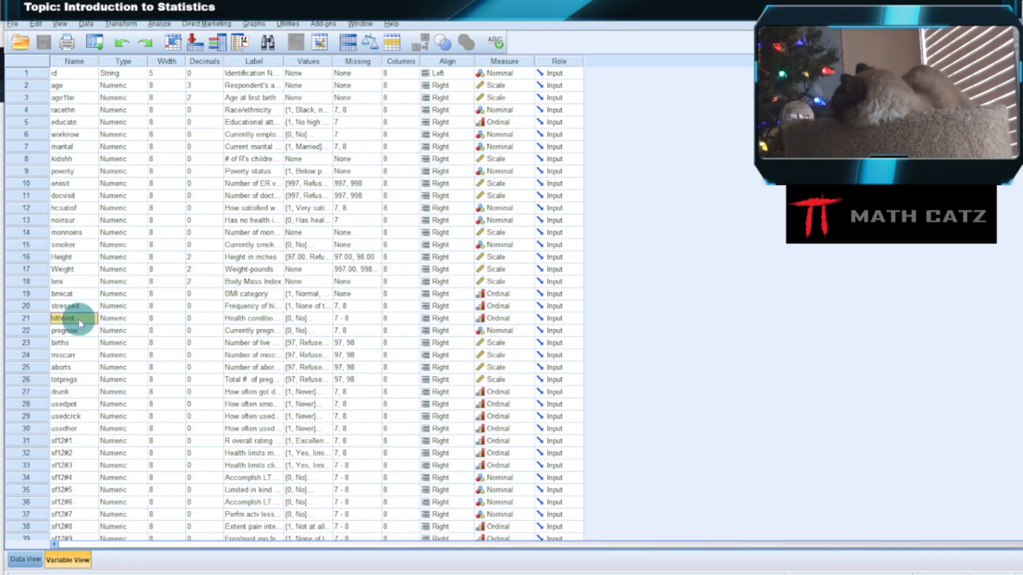
pyautogui.click(253, 321)
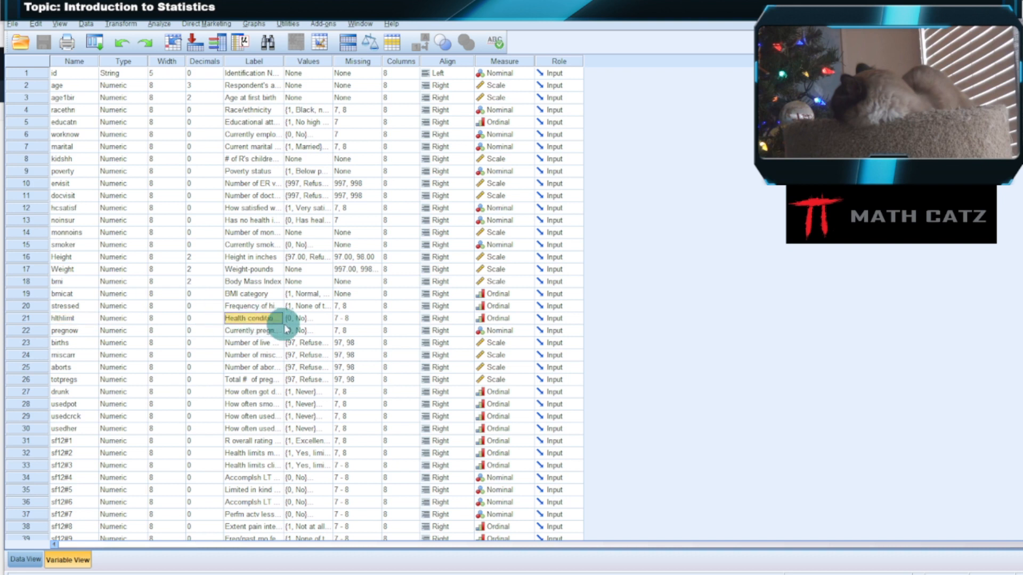
pyautogui.click(310, 318)
pyautogui.click(327, 318)
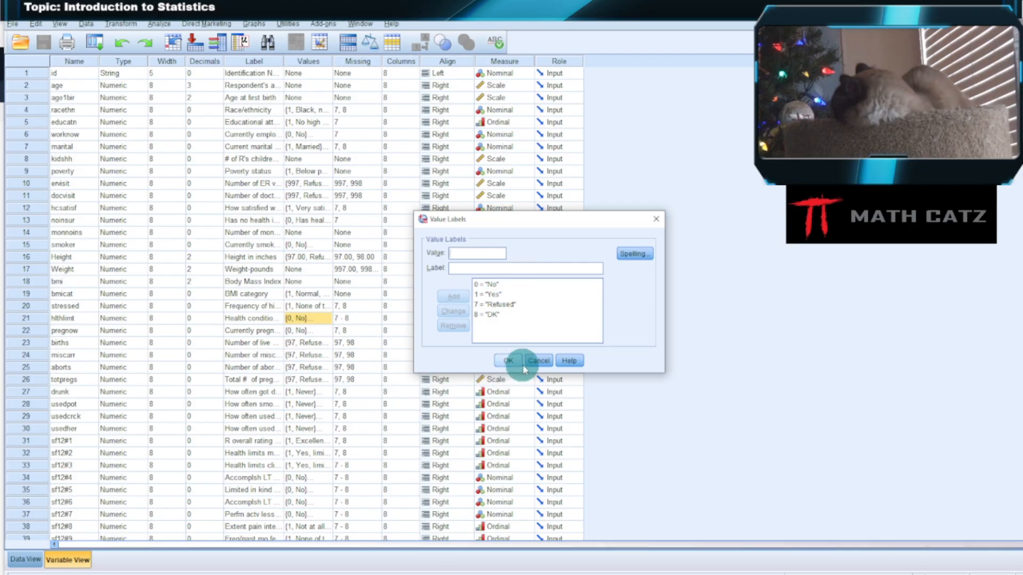
pyautogui.click(537, 361)
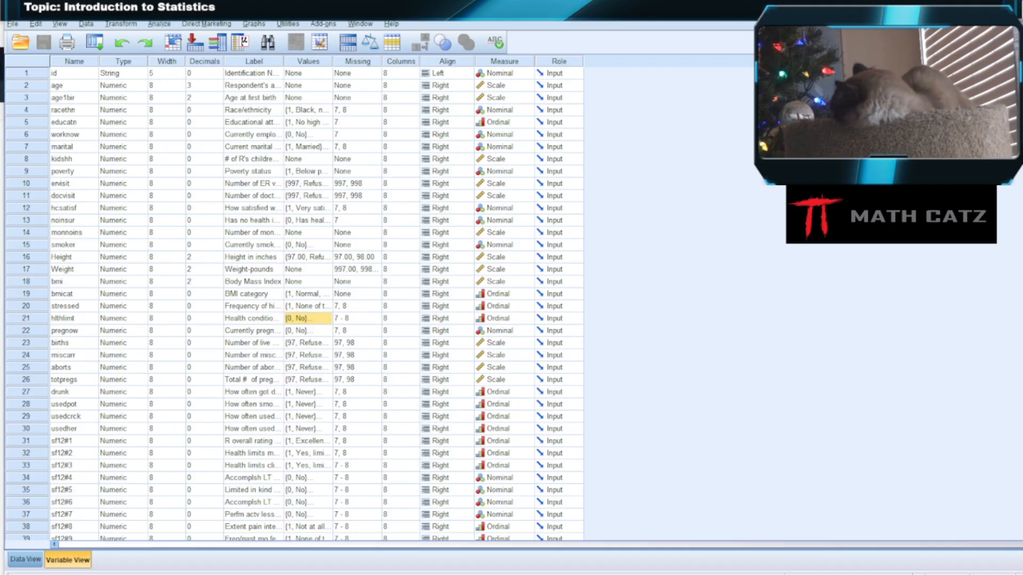
# Reposition the data window and open the Crosstabs analysis from the descriptive statistics procedures
pyautogui.moveTo(220, 13); pyautogui.dragTo(217, 25)
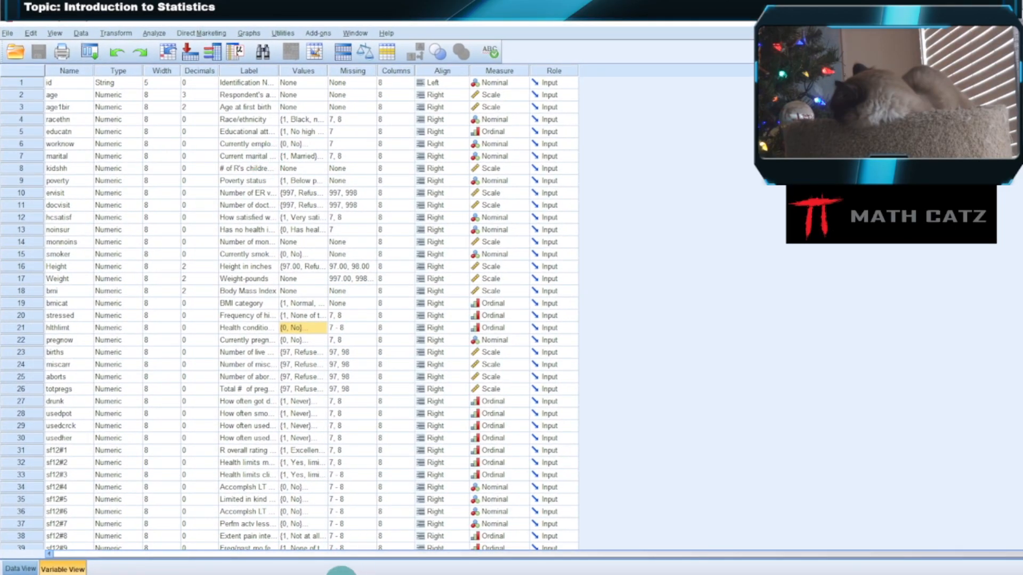
pyautogui.click(153, 34)
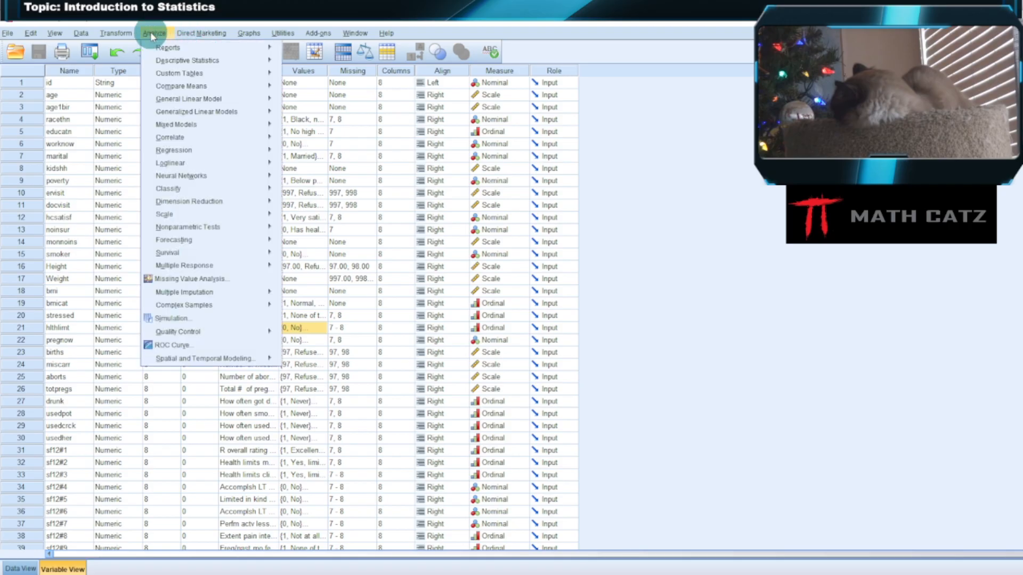
pyautogui.moveTo(169, 60)
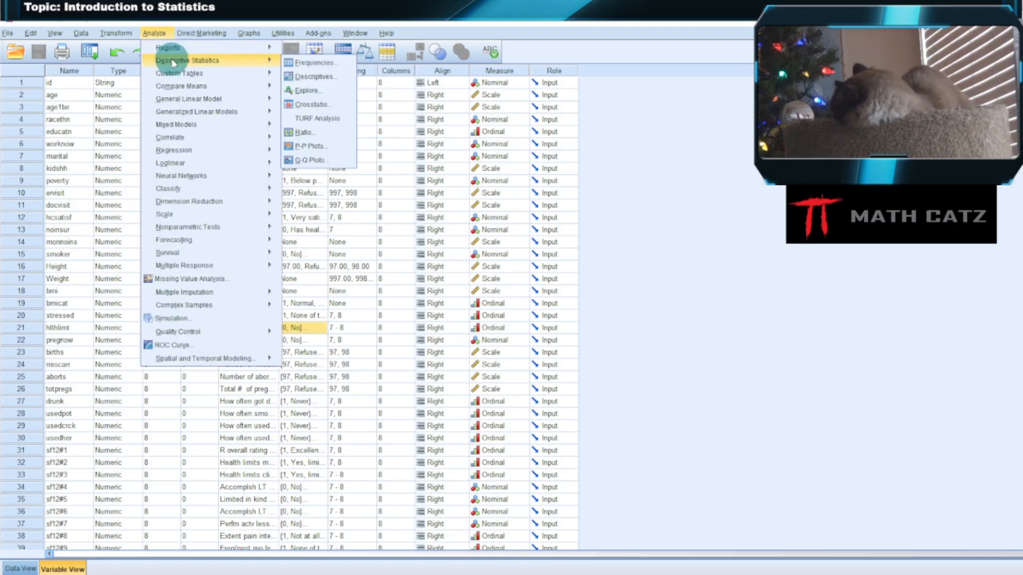
pyautogui.click(326, 103)
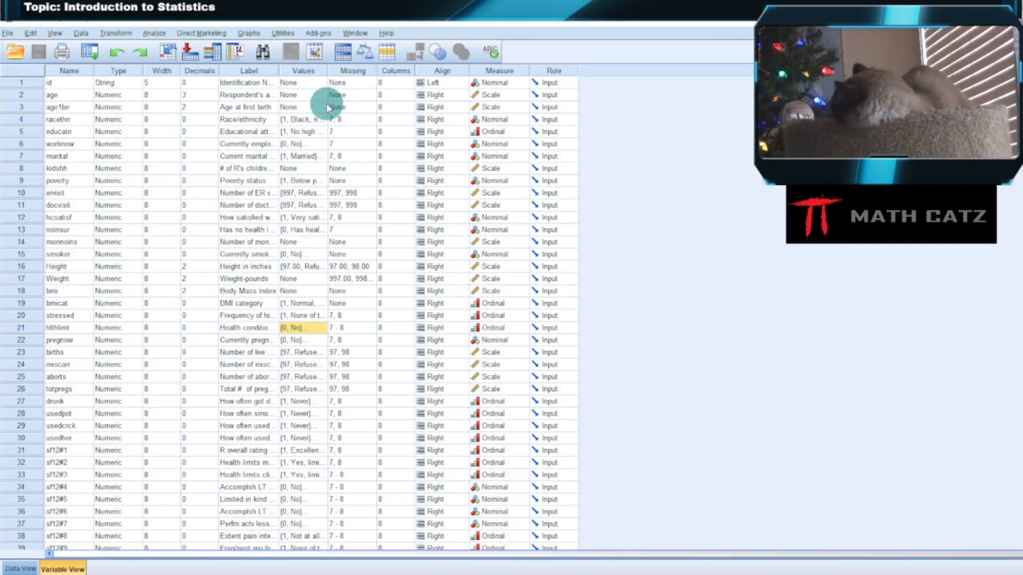
pyautogui.moveTo(343, 60); pyautogui.dragTo(361, 81)
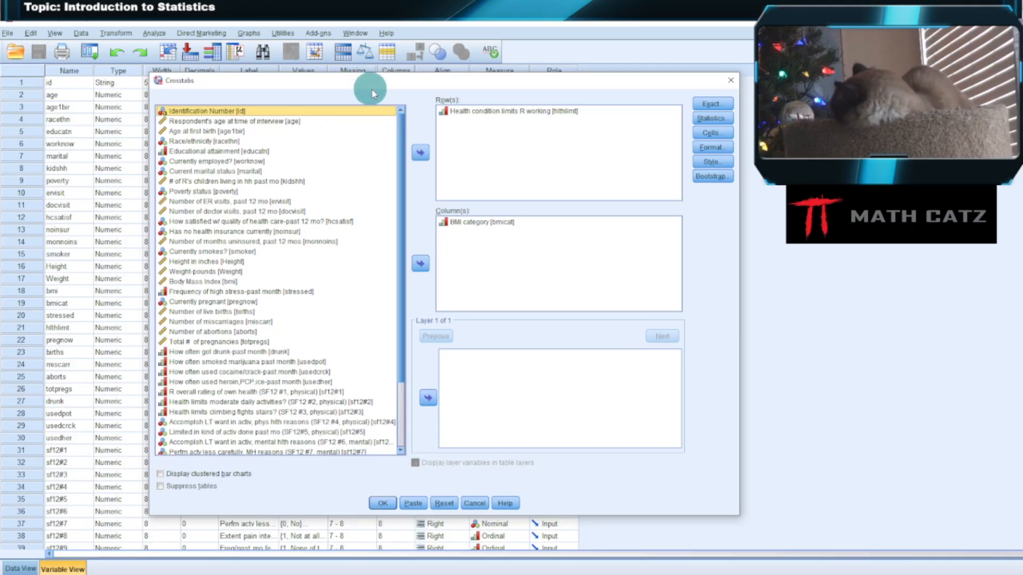
# Remove hlthlimt from the crosstab's rows and bmicat from its columns
pyautogui.click(487, 110)
pyautogui.click(421, 152)
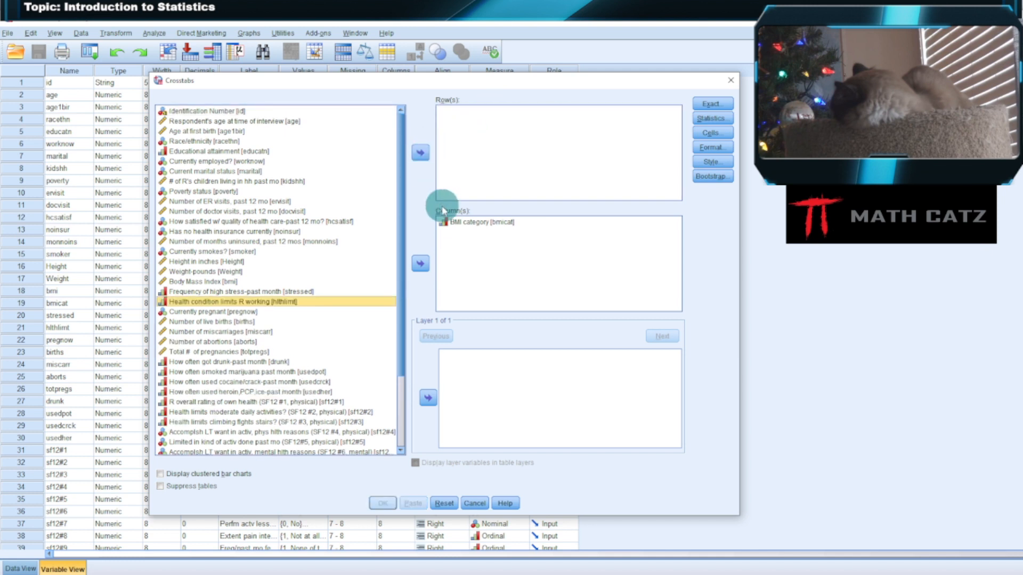
pyautogui.click(446, 222)
pyautogui.click(420, 263)
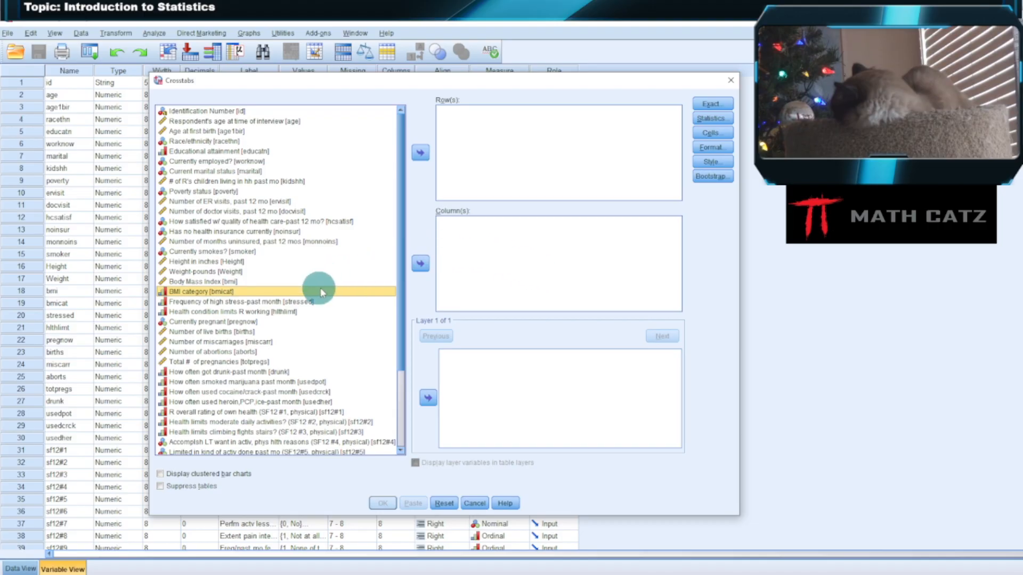
# Assign Health condition limits R working as the crosstab's row variable and BMI category as its column variable
pyautogui.click(288, 313)
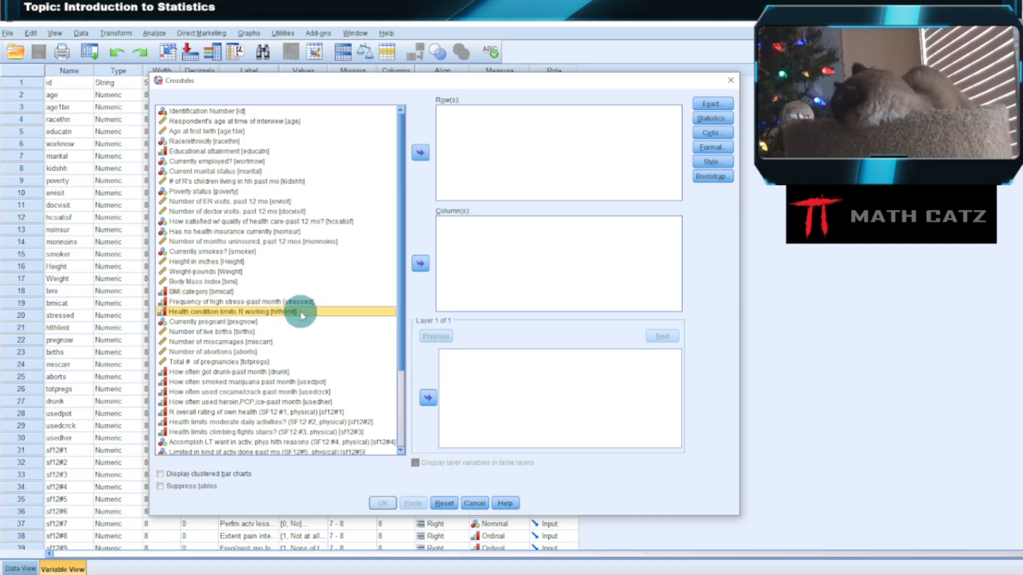
pyautogui.click(420, 154)
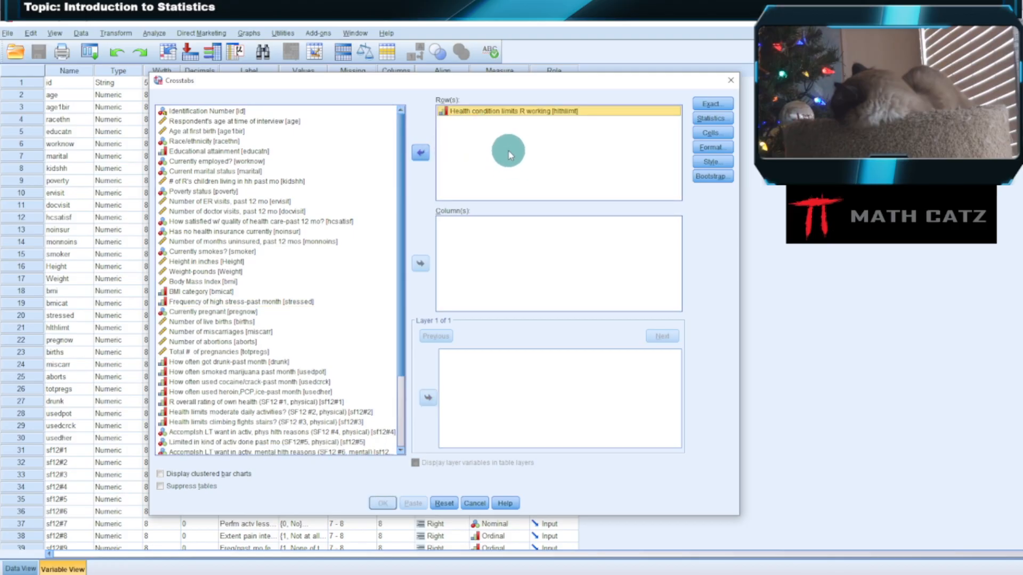
pyautogui.click(228, 293)
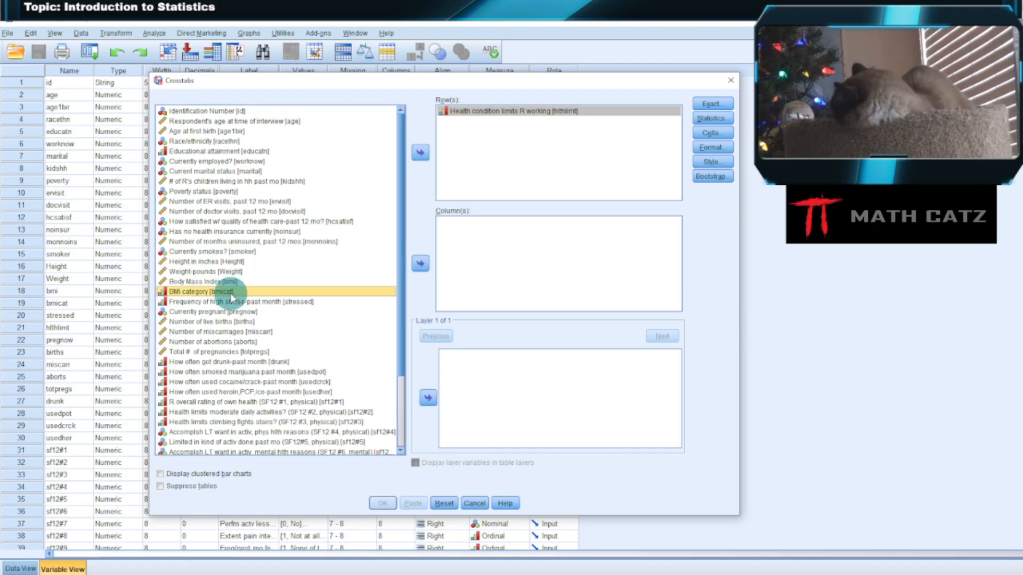
pyautogui.click(422, 264)
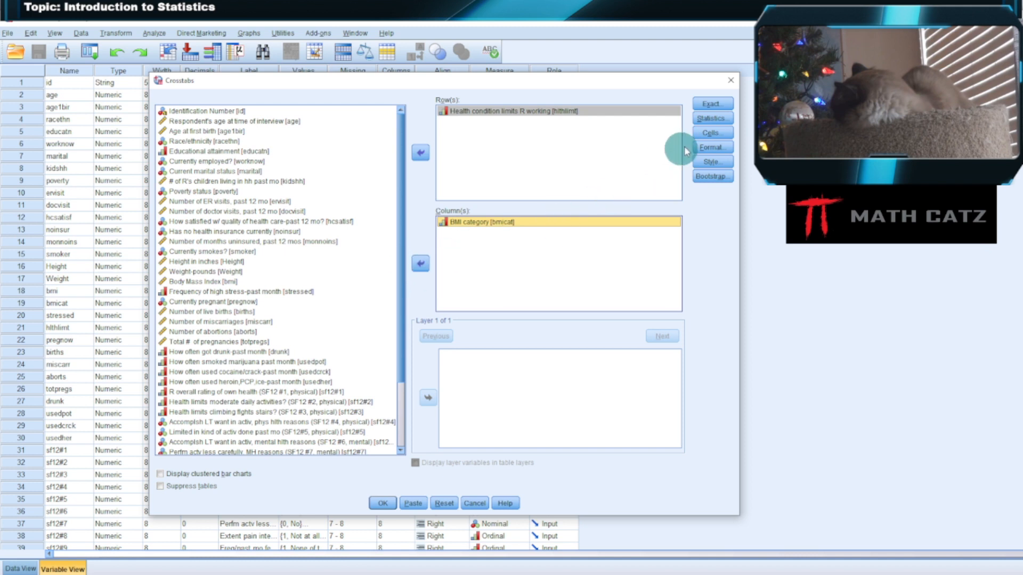
# Set the crosstab cells to display observed and expected counts plus row and column percentages
pyautogui.click(712, 132)
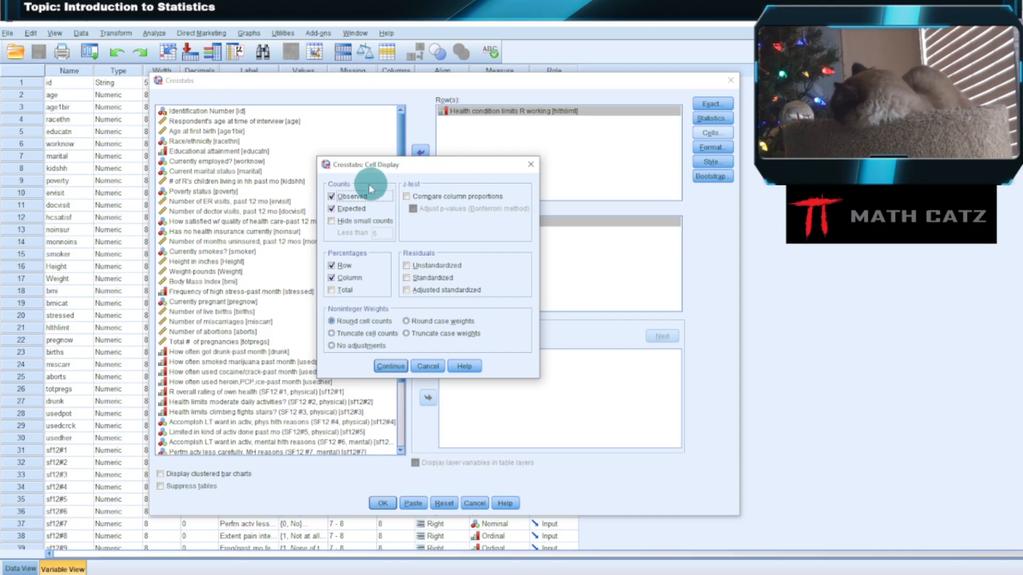
pyautogui.click(331, 208)
pyautogui.click(331, 266)
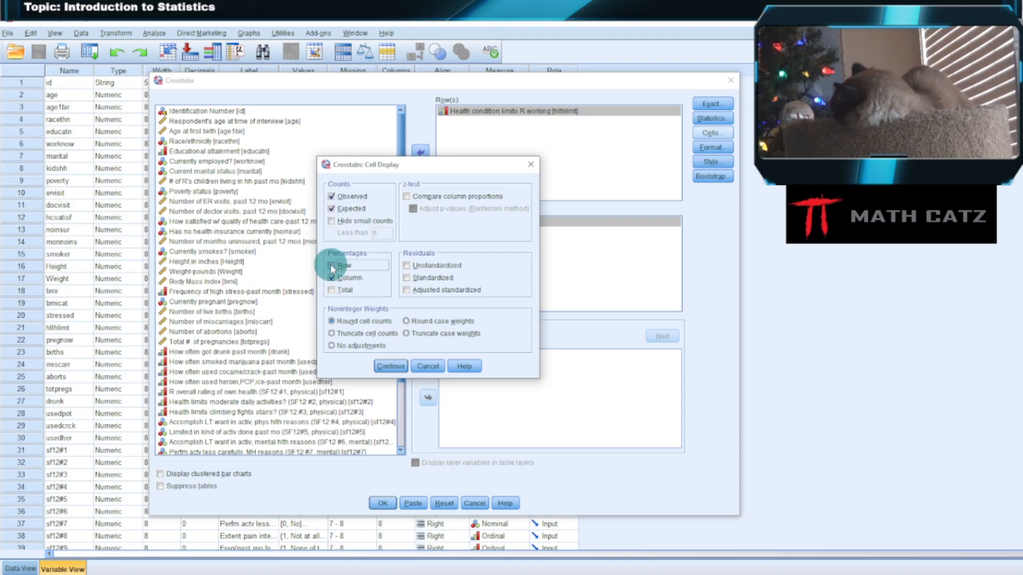
pyautogui.click(332, 267)
pyautogui.click(331, 278)
pyautogui.click(331, 278)
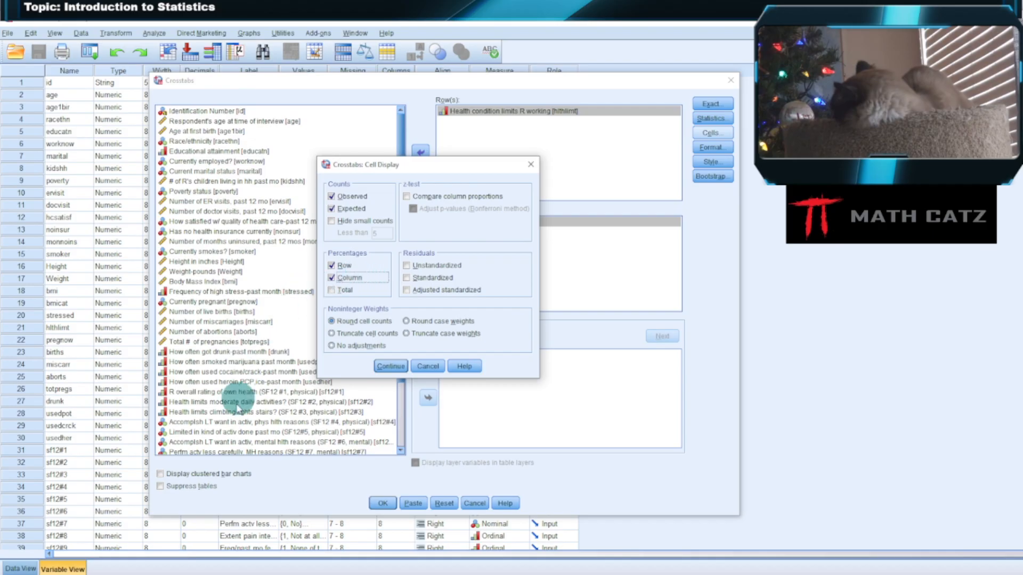
pyautogui.click(392, 367)
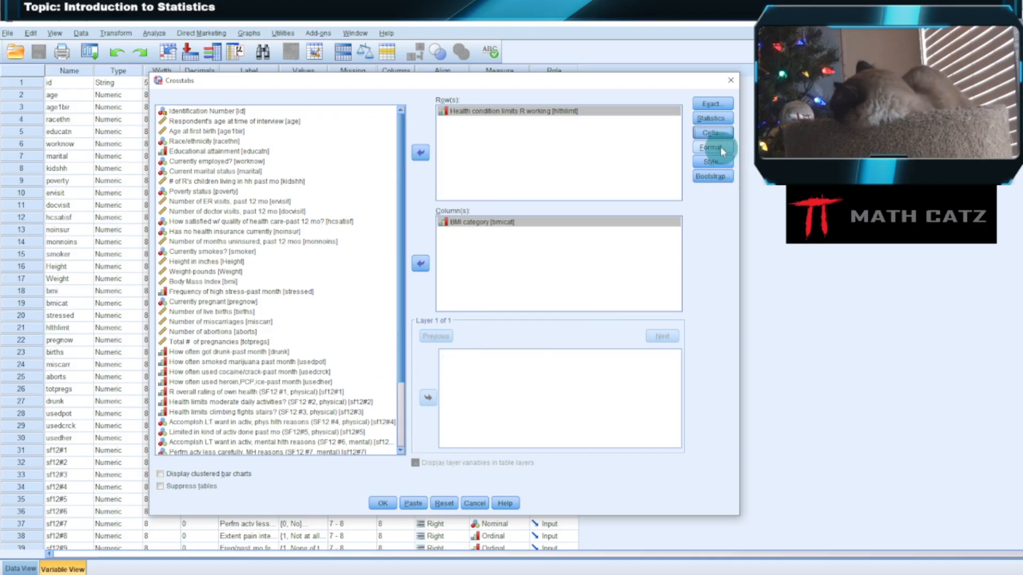
# Request the Chi-square and Phi and Cramer's V statistics, and run the crosstabulation
pyautogui.click(711, 117)
pyautogui.click(355, 197)
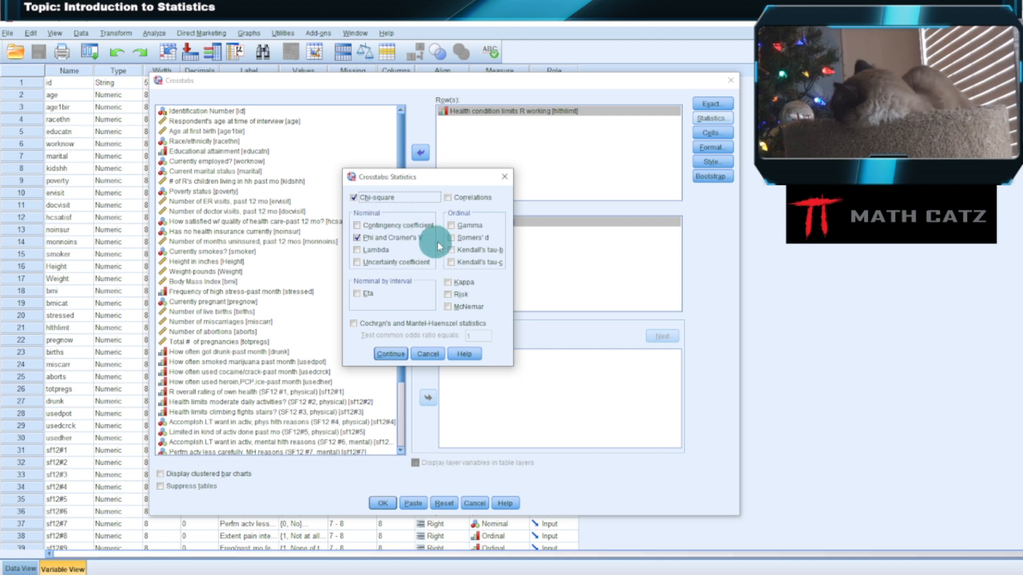
pyautogui.click(358, 239)
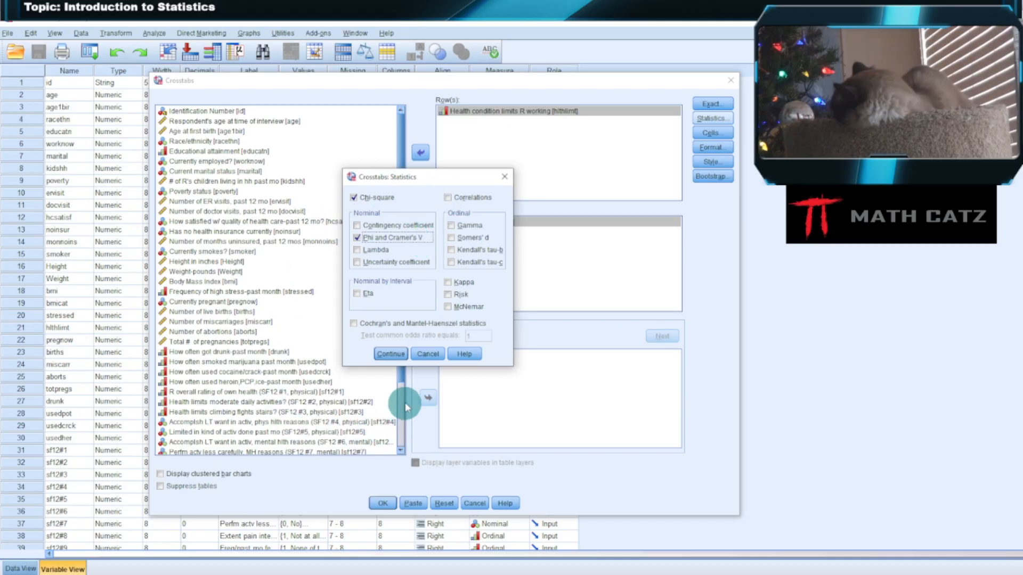
pyautogui.click(394, 354)
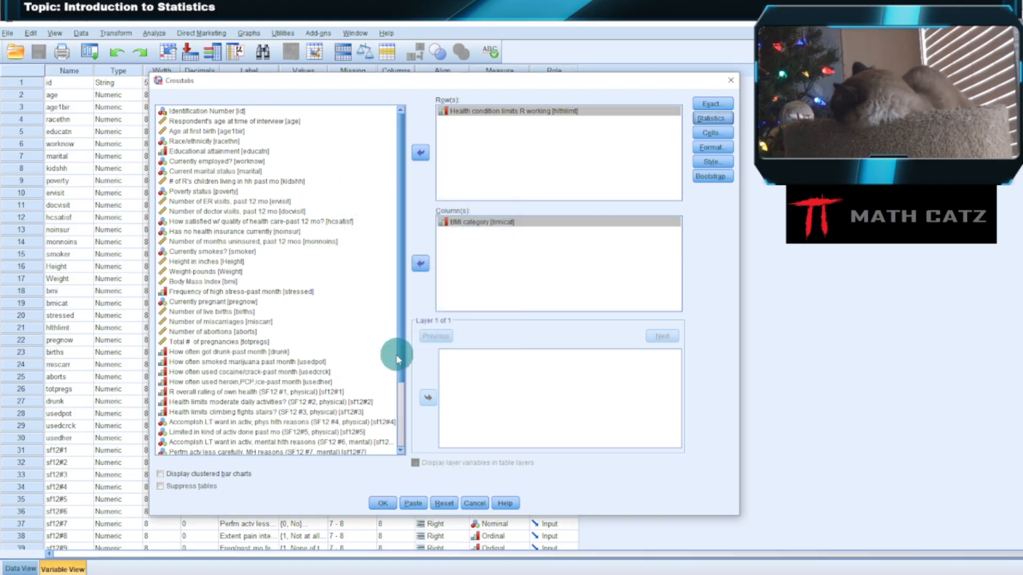
pyautogui.click(393, 504)
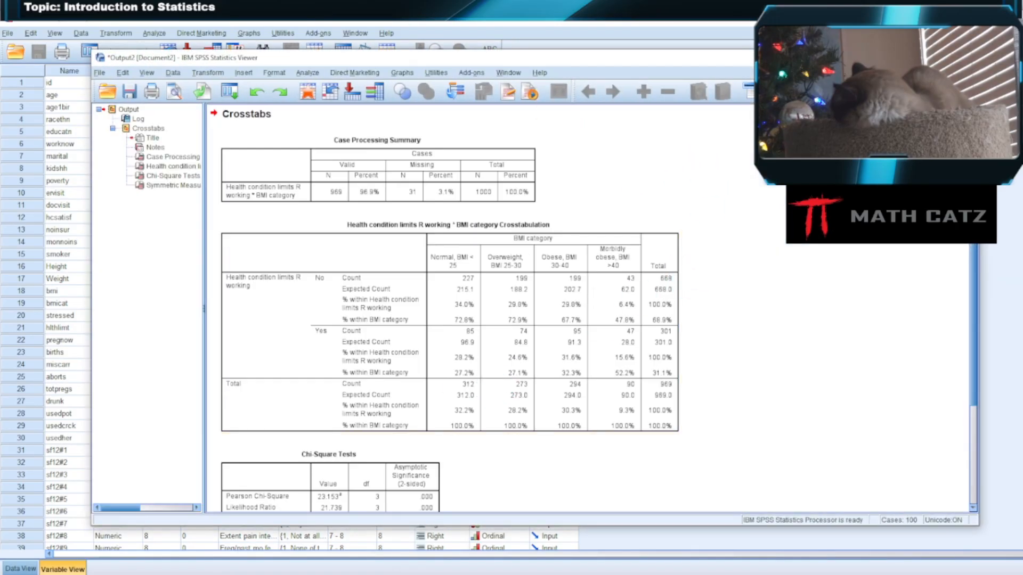
# Preview the Health condition limits R working by BMI category crosstabulation for printing and enlarge it to a readable size
pyautogui.click(425, 287)
pyautogui.click(173, 92)
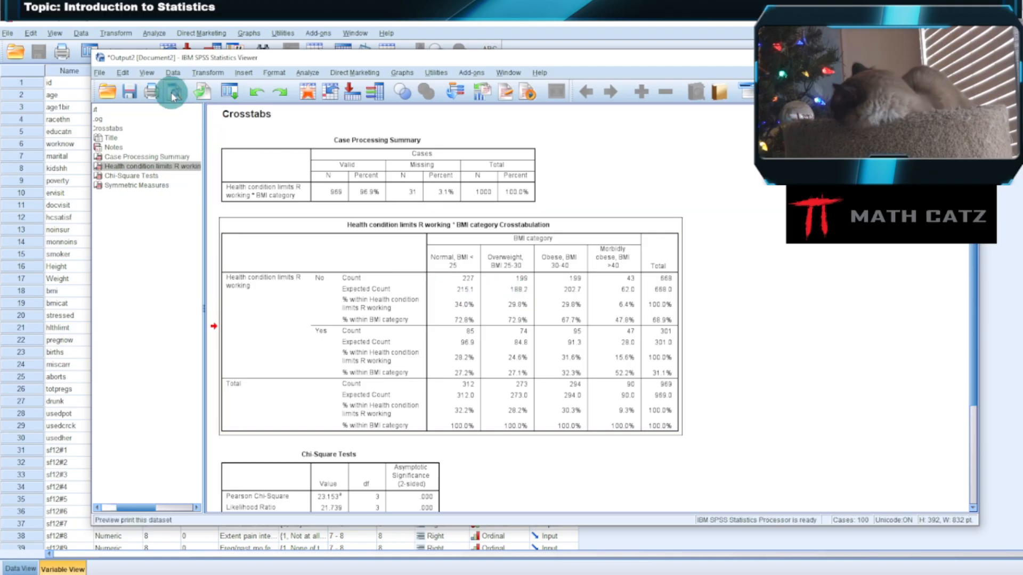
pyautogui.click(530, 320)
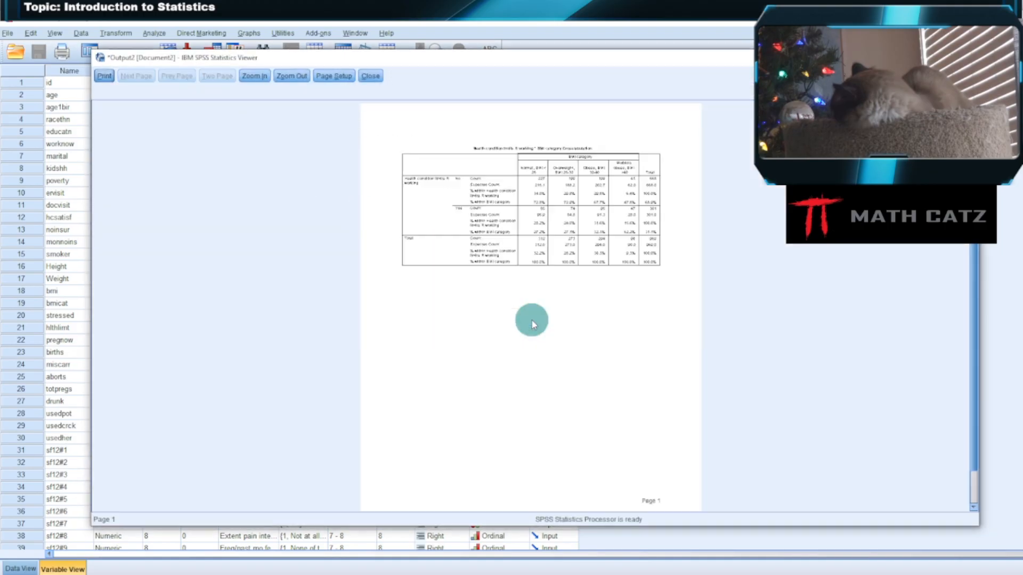
pyautogui.click(291, 75)
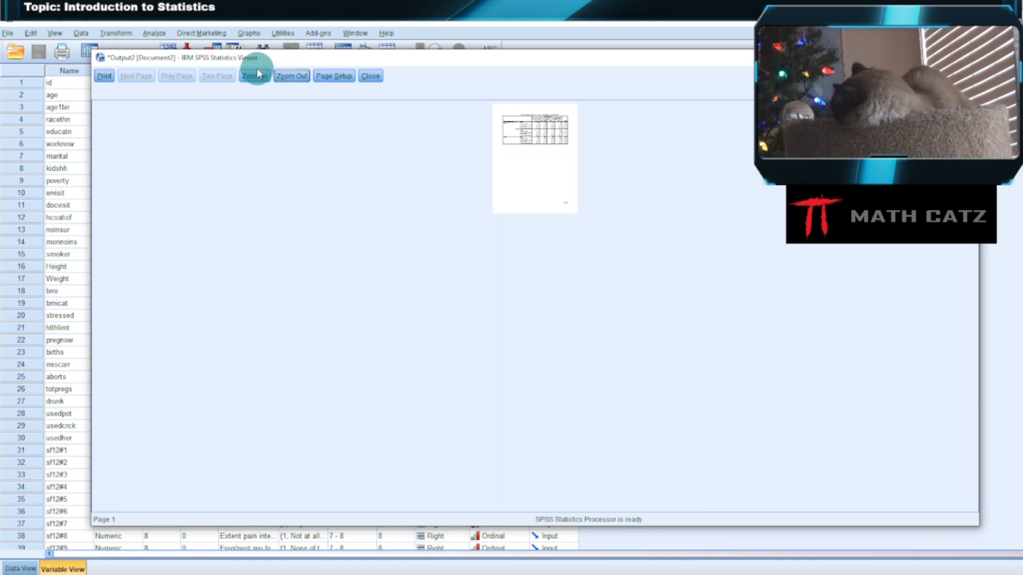
pyautogui.click(255, 79)
pyautogui.click(253, 76)
pyautogui.click(285, 77)
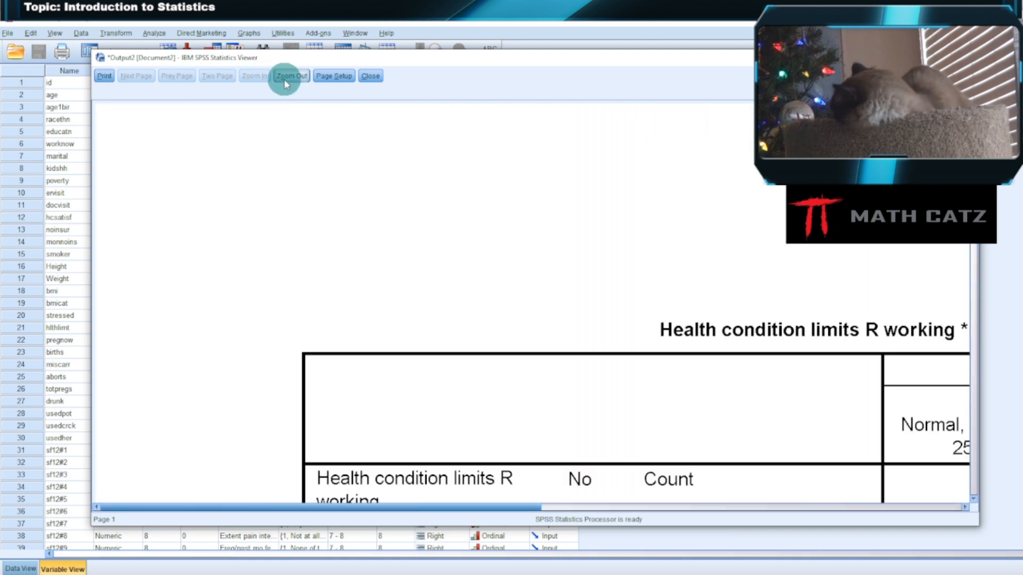
pyautogui.moveTo(388, 54); pyautogui.dragTo(342, 55)
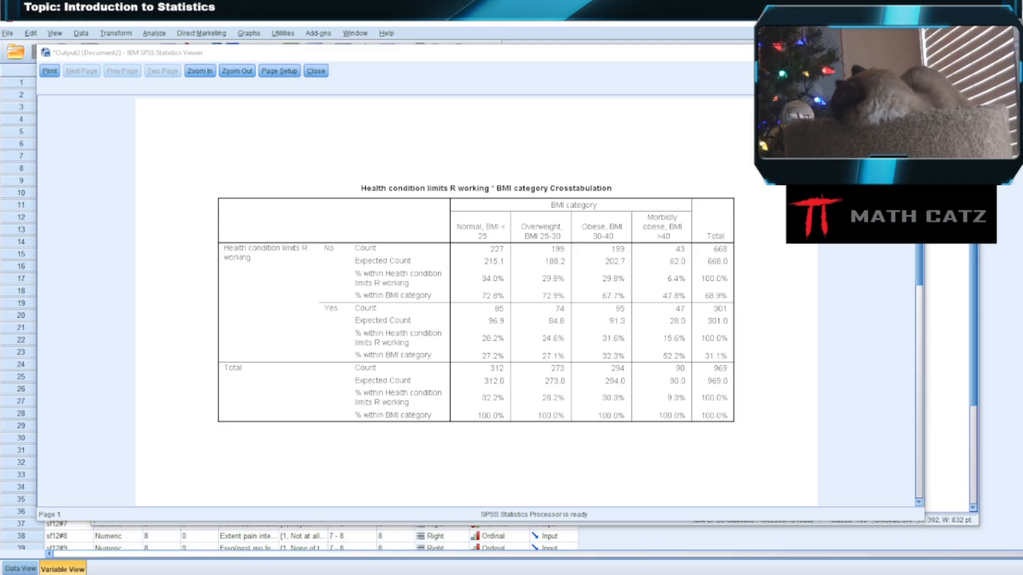
# Close the crosstabulation preview and preview the Chi-Square Tests table on its own, enlarged to a readable size, to examine the Pearson Chi-Square row
pyautogui.click(316, 71)
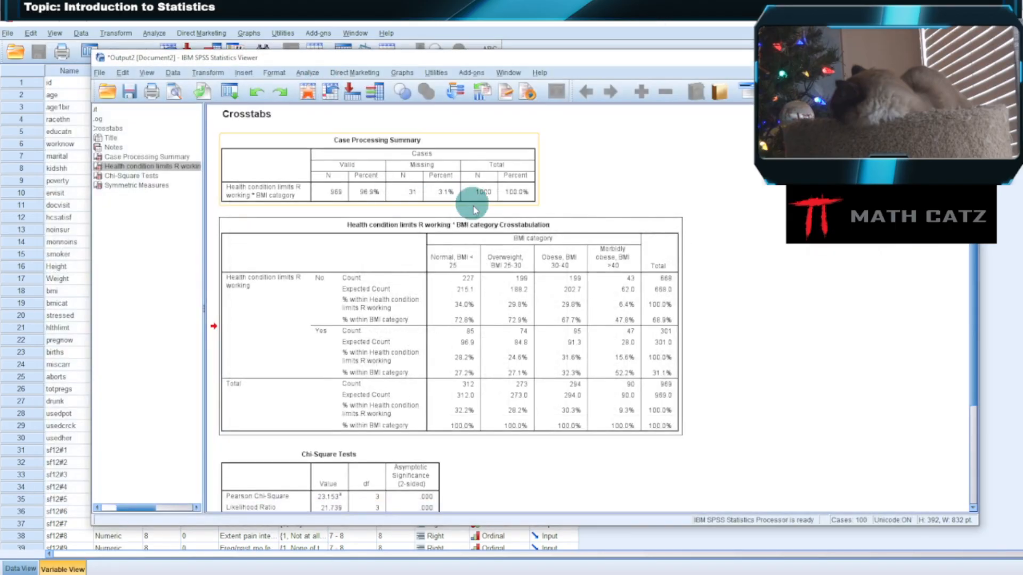
pyautogui.scroll(-3, 758, 335)
pyautogui.click(347, 339)
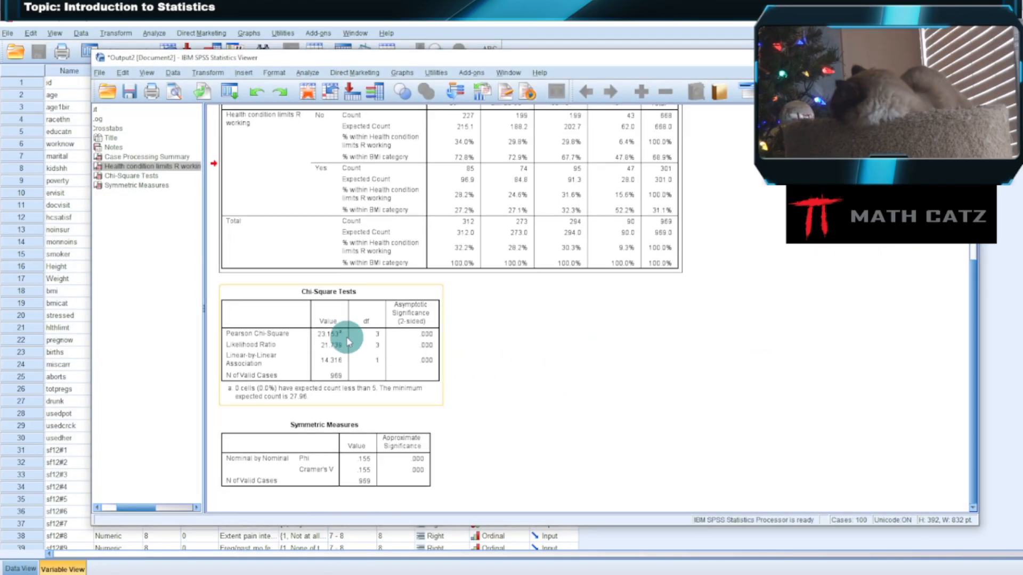
pyautogui.rightClick(347, 340)
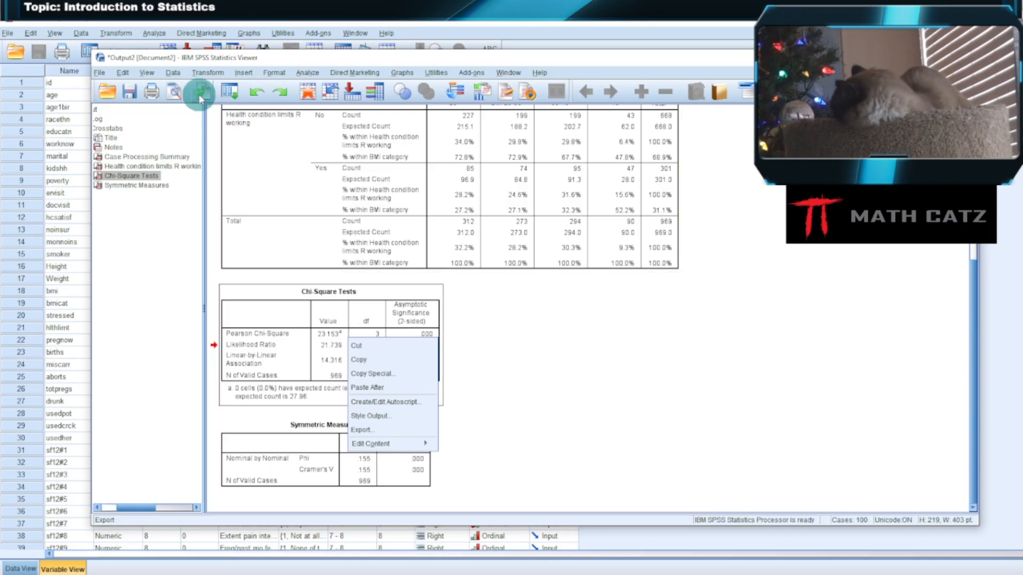
pyautogui.click(173, 92)
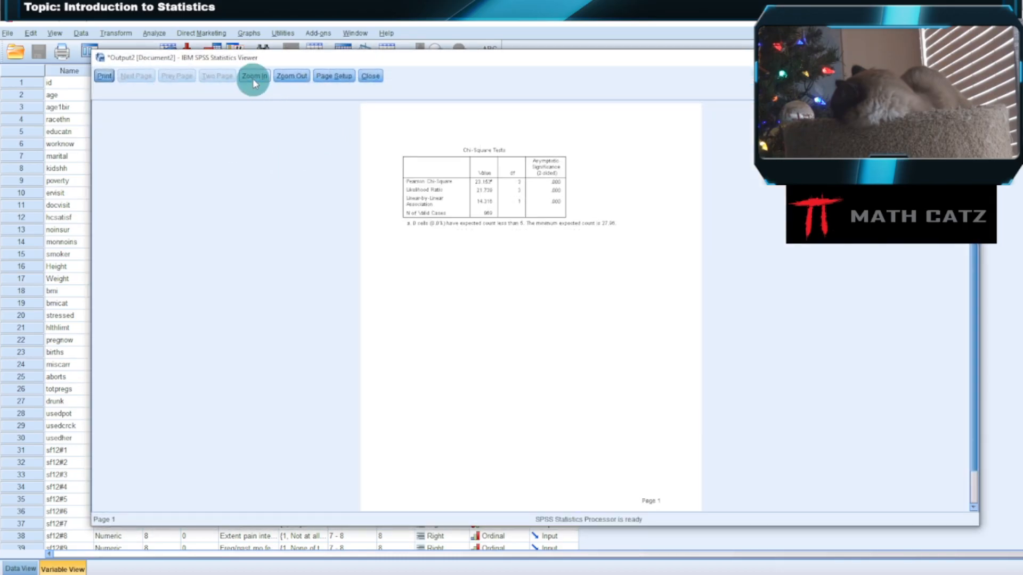
pyautogui.click(252, 76)
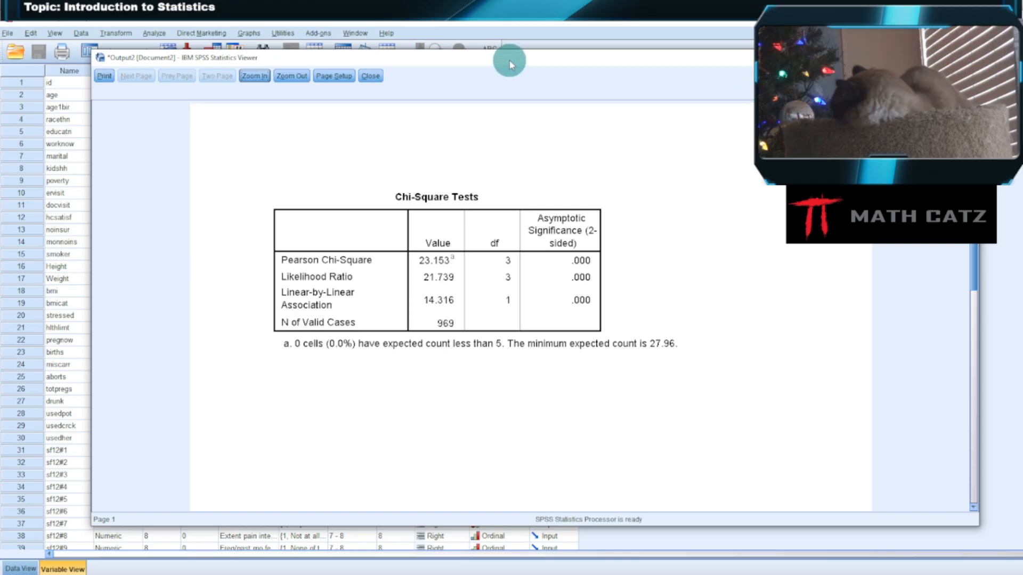
pyautogui.moveTo(509, 61); pyautogui.dragTo(517, 89)
pyautogui.click(381, 105)
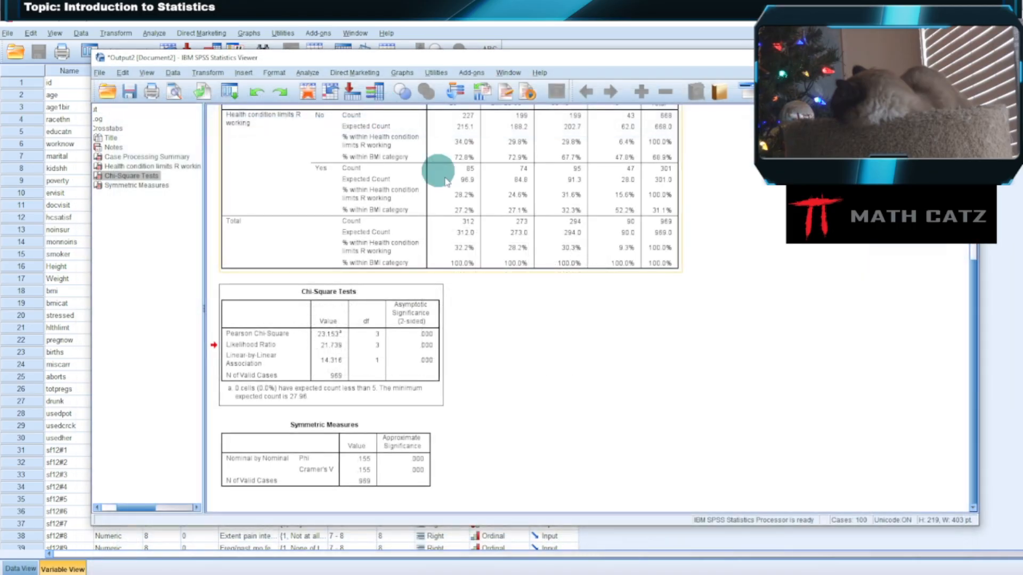
# Reopen the enlarged print preview of the Chi-Square Tests table, review its values and significance, and return to the output
pyautogui.scroll(5, 753, 304)
pyautogui.scroll(-1, 746, 305)
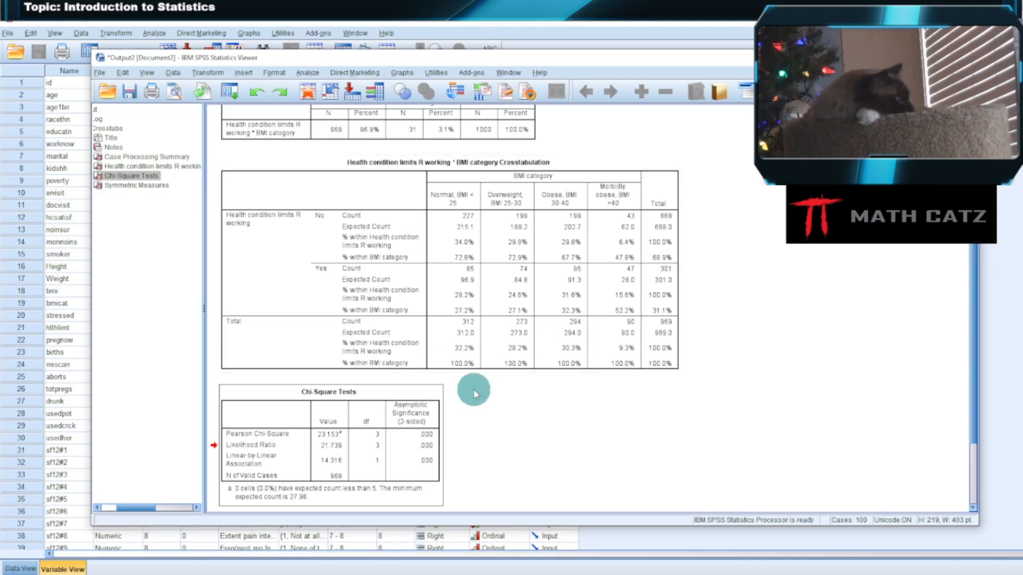
pyautogui.rightClick(353, 449)
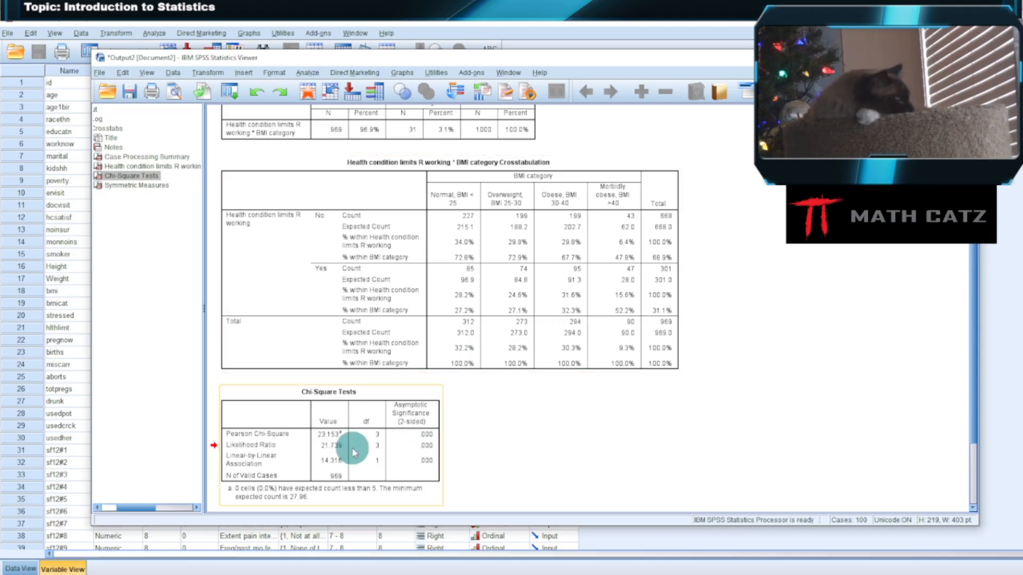
pyautogui.click(334, 415)
pyautogui.click(176, 98)
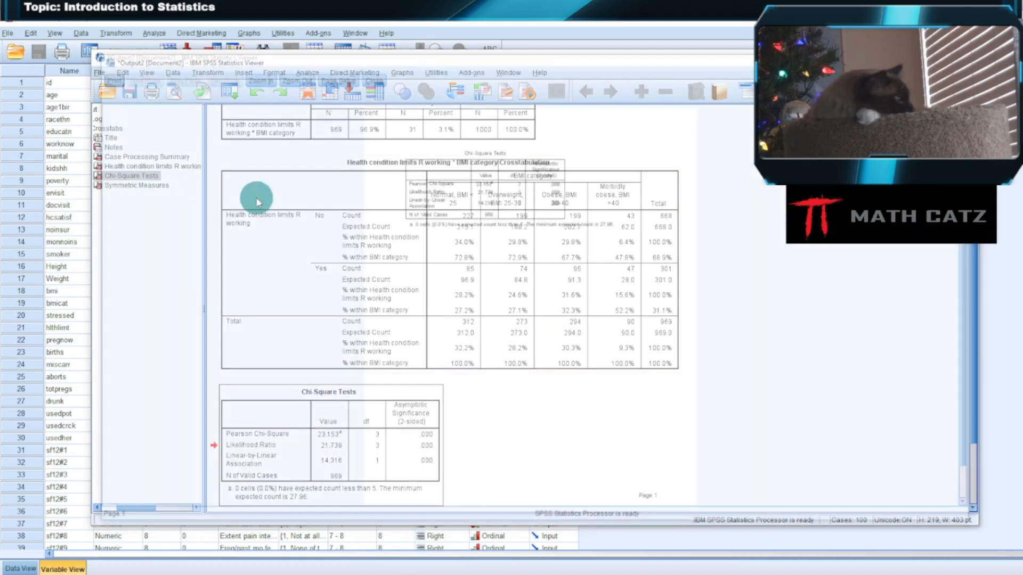
pyautogui.click(256, 76)
pyautogui.click(256, 76)
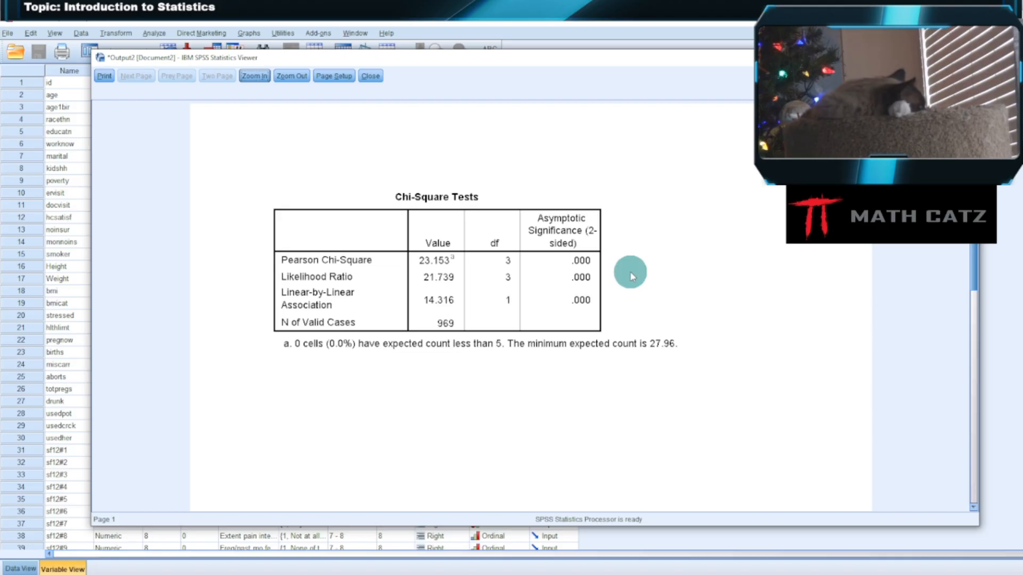
pyautogui.click(372, 77)
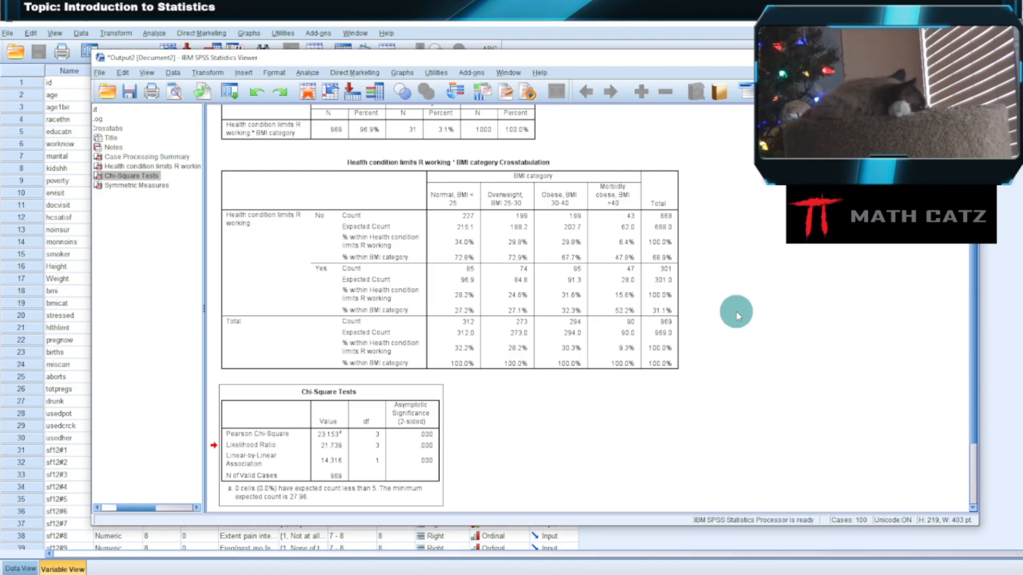
# Preview the Health condition limits R working by BMI category crosstabulation enlarged, compare its counts and percentages across BMI categories, and close the preview
pyautogui.click(646, 232)
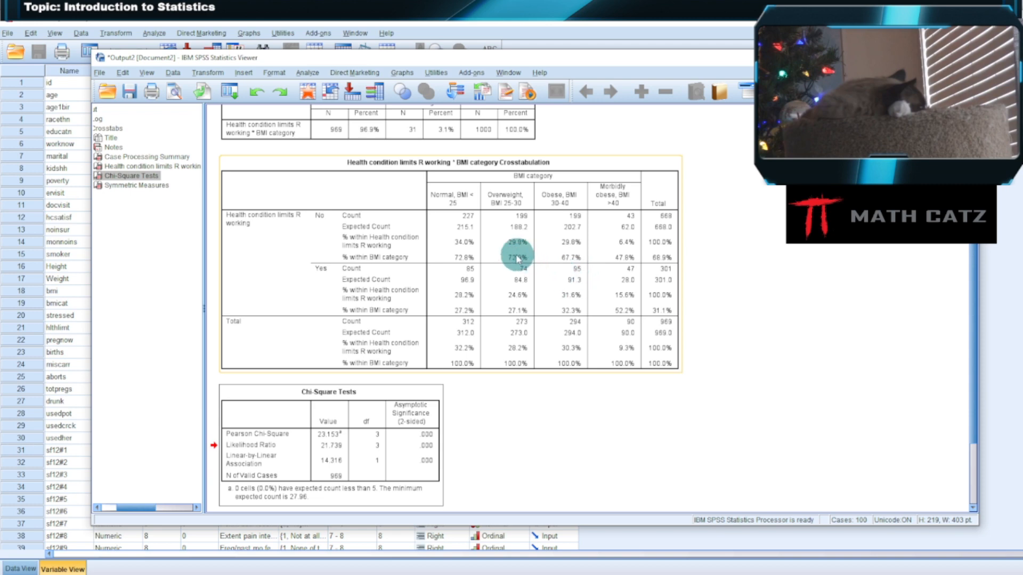
pyautogui.click(176, 94)
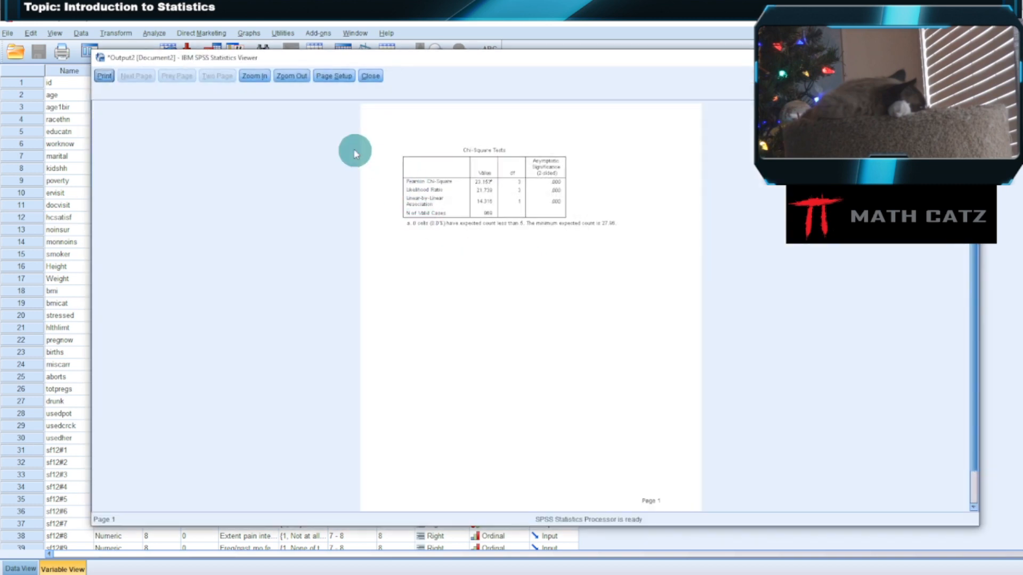
pyautogui.click(371, 76)
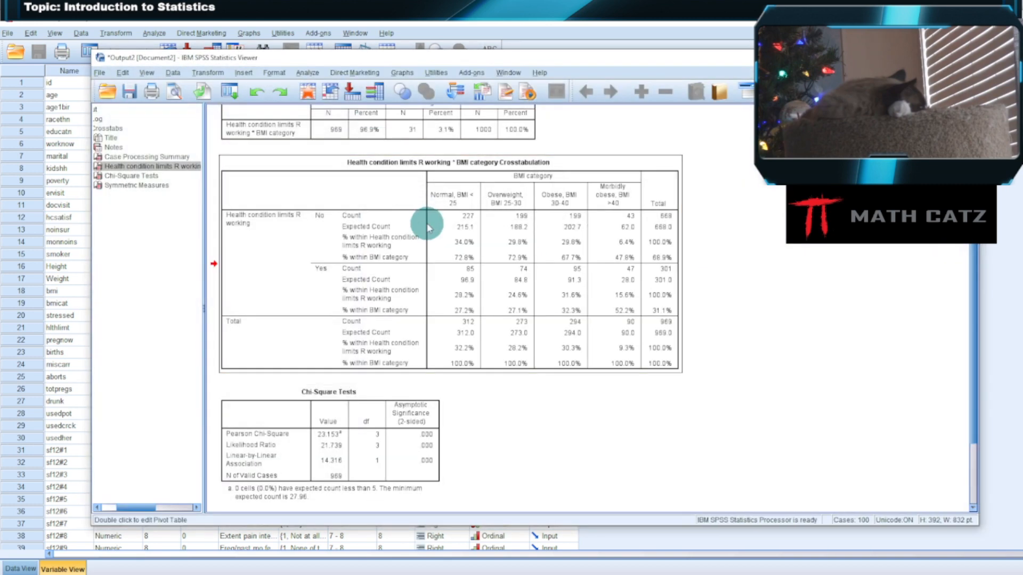
pyautogui.click(175, 93)
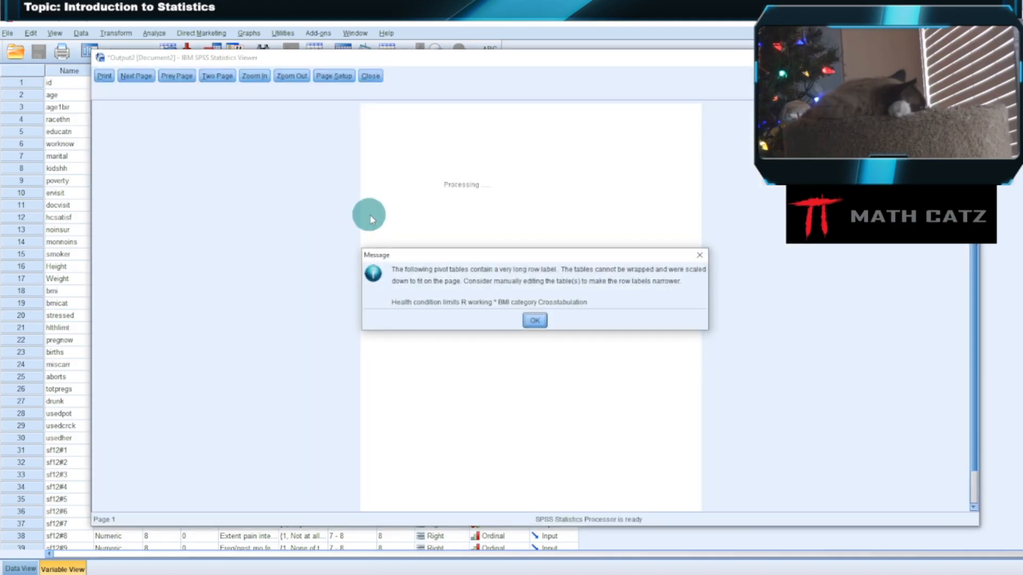
pyautogui.click(534, 320)
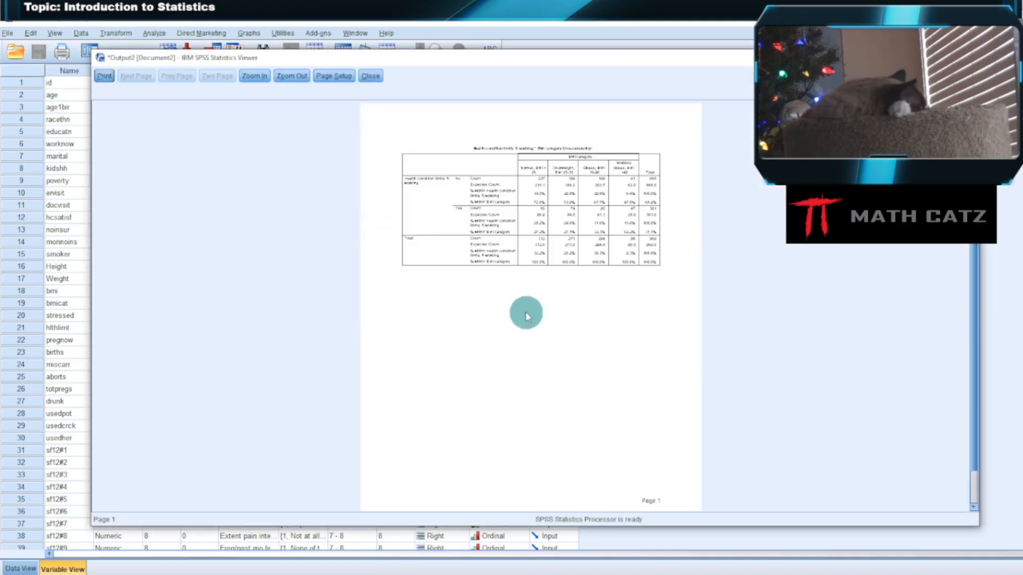
pyautogui.click(254, 77)
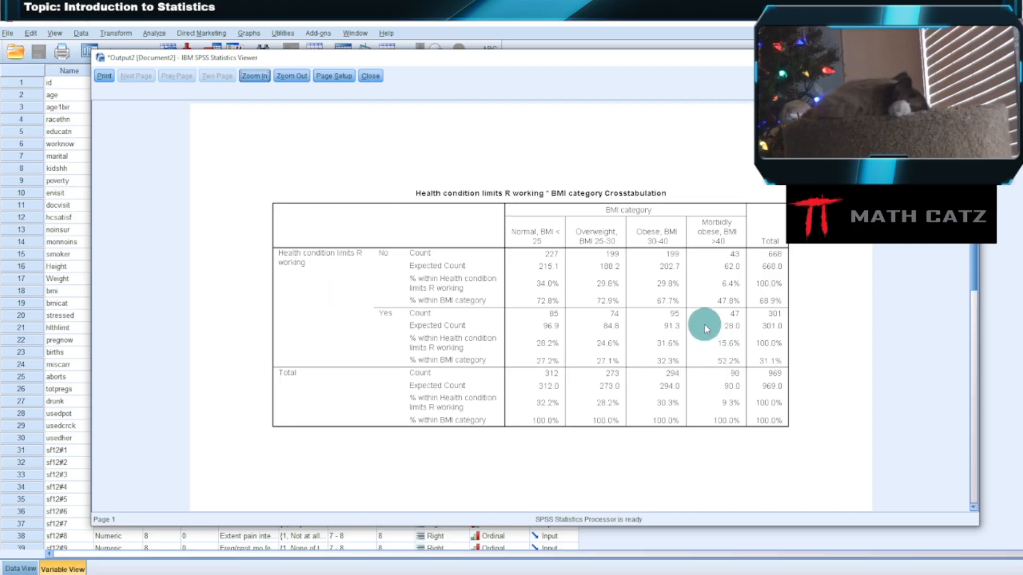
pyautogui.click(376, 80)
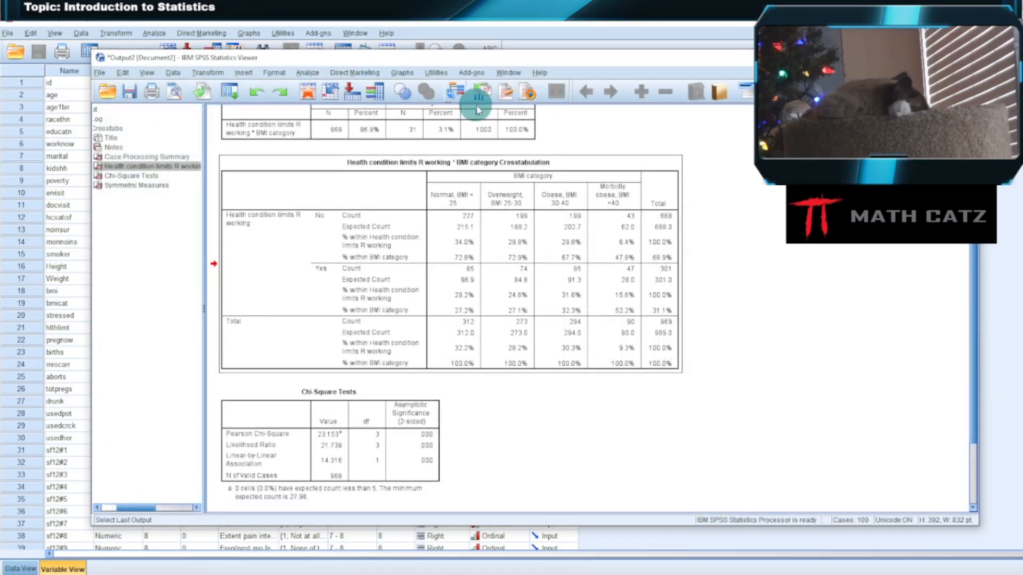